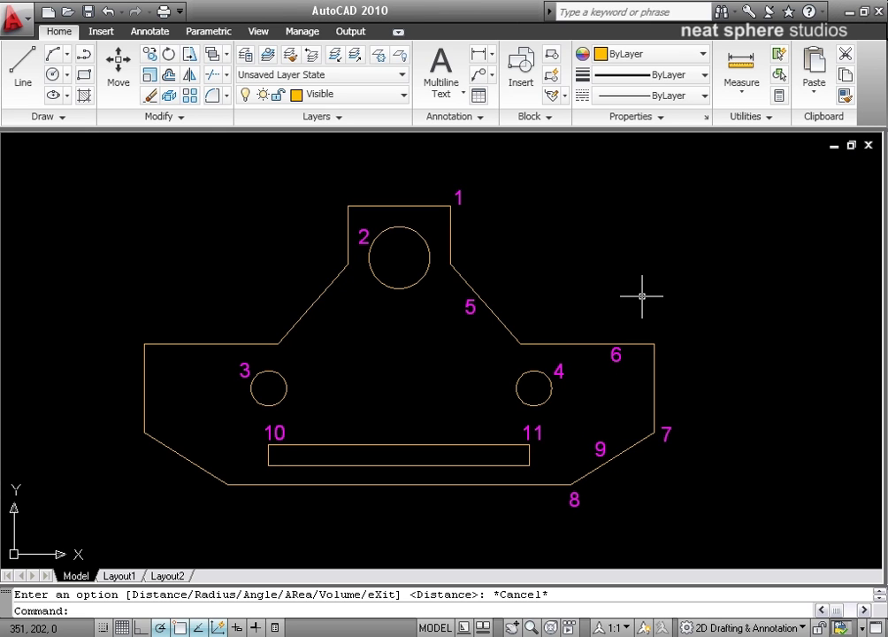
Measure the distance along the plate's top edge, from corner 1 to the opposite corner, and highlight the Delta X value.
{"action": "left_click", "coordinate": [741, 62]}
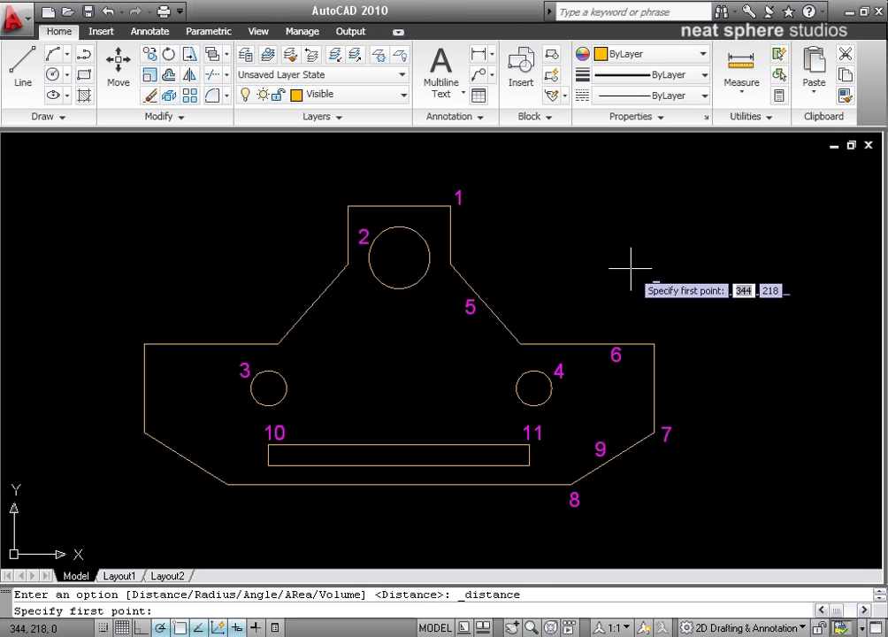
{"action": "left_click", "coordinate": [450, 206]}
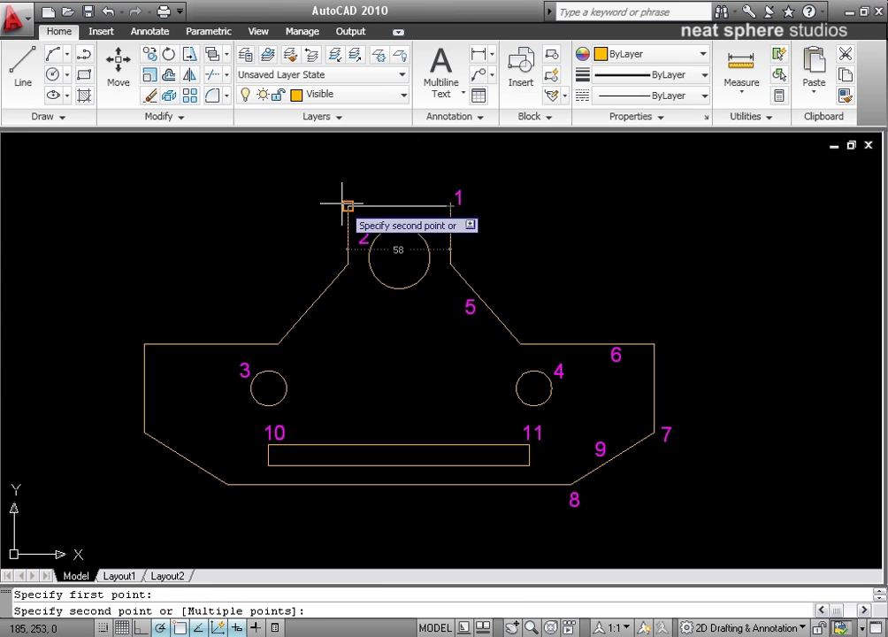
{"action": "left_click", "coordinate": [348, 206]}
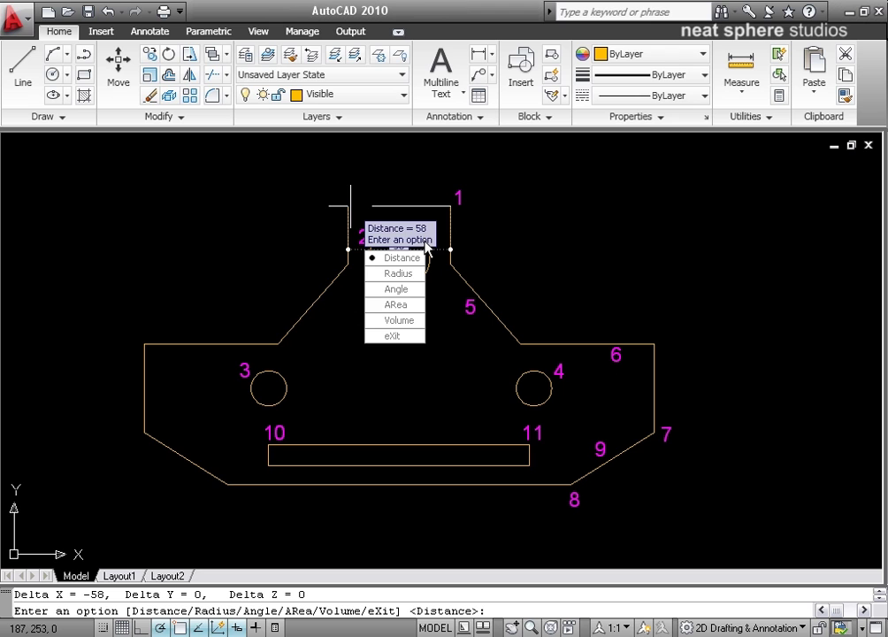
{"action": "double_click", "coordinate": [97, 595]}
{"action": "left_click_drag", "start_coordinate": [97, 594], "coordinate": [84, 594]}
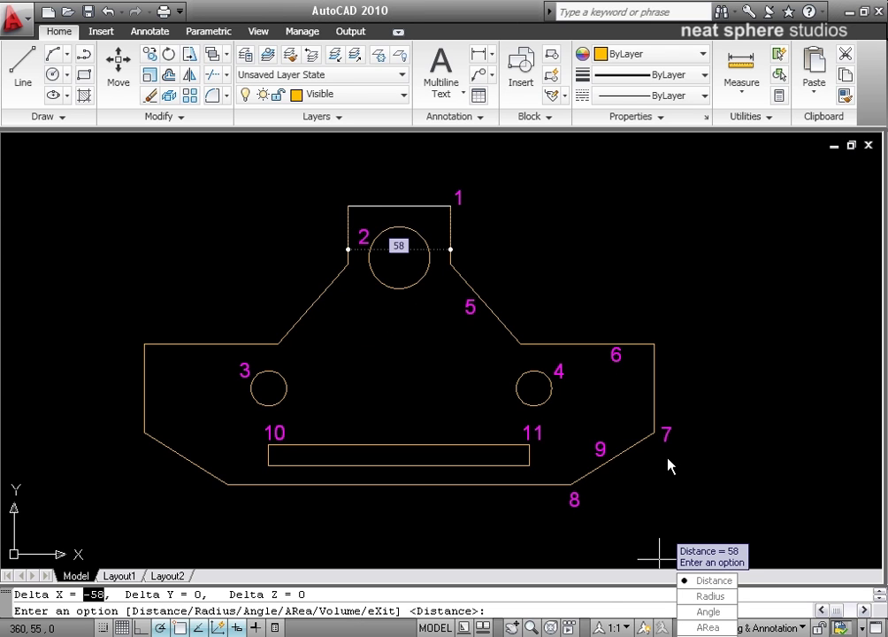
{"action": "key", "text": "Escape"}
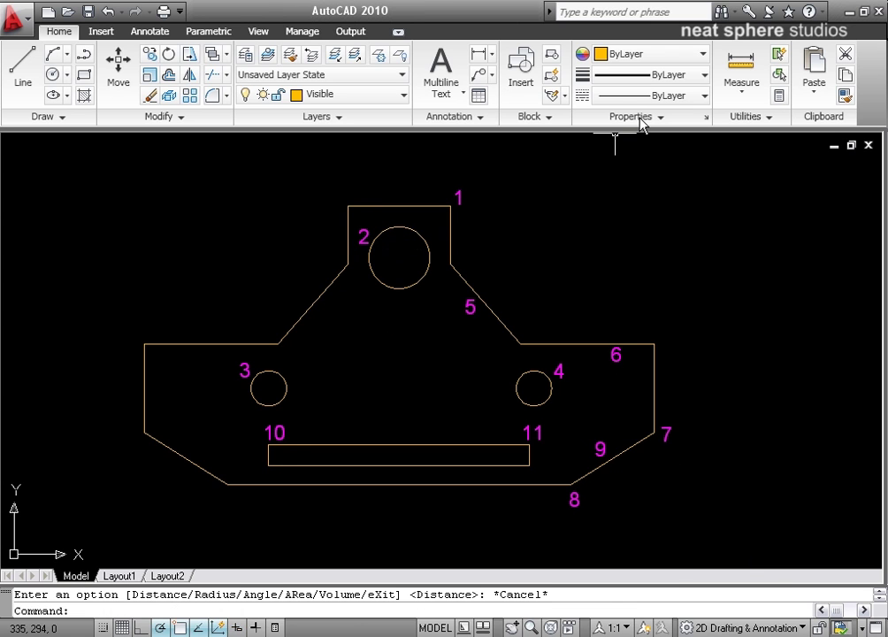
Measure the cumulative multiple-point distance from the right shoulder's outer corner along edges 6 and 5 and up to corner 1.
{"action": "left_click", "coordinate": [742, 80]}
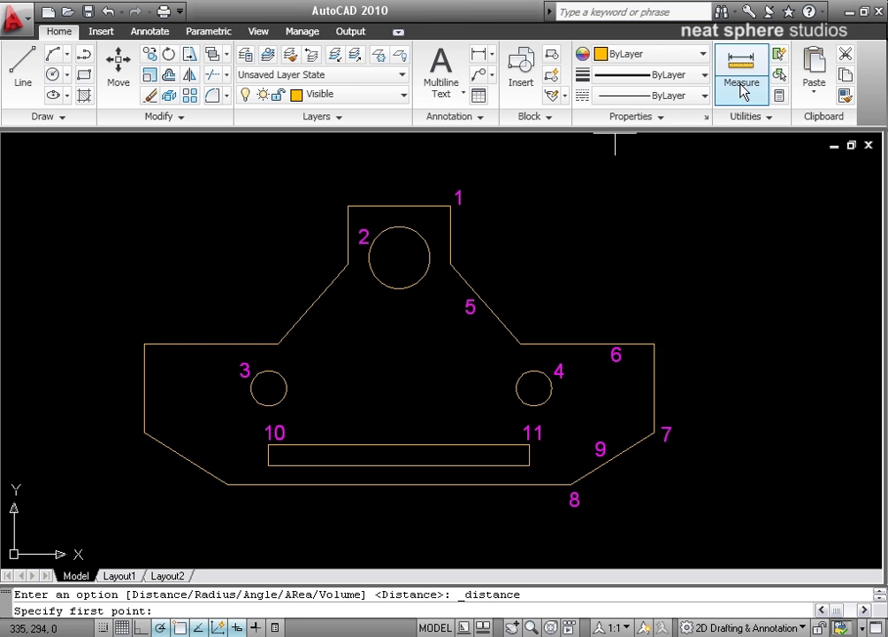
{"action": "left_click", "coordinate": [654, 344]}
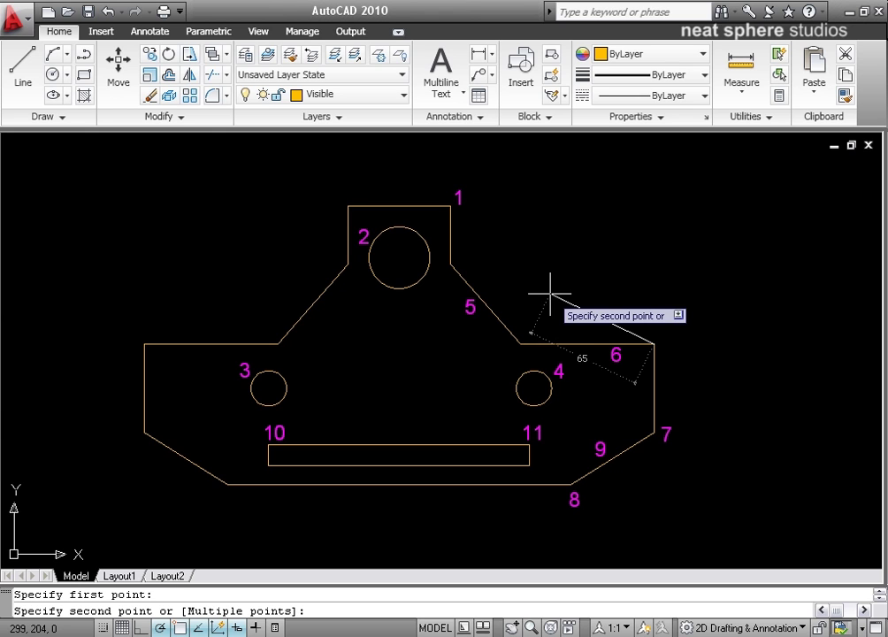
{"action": "right_click", "coordinate": [559, 284]}
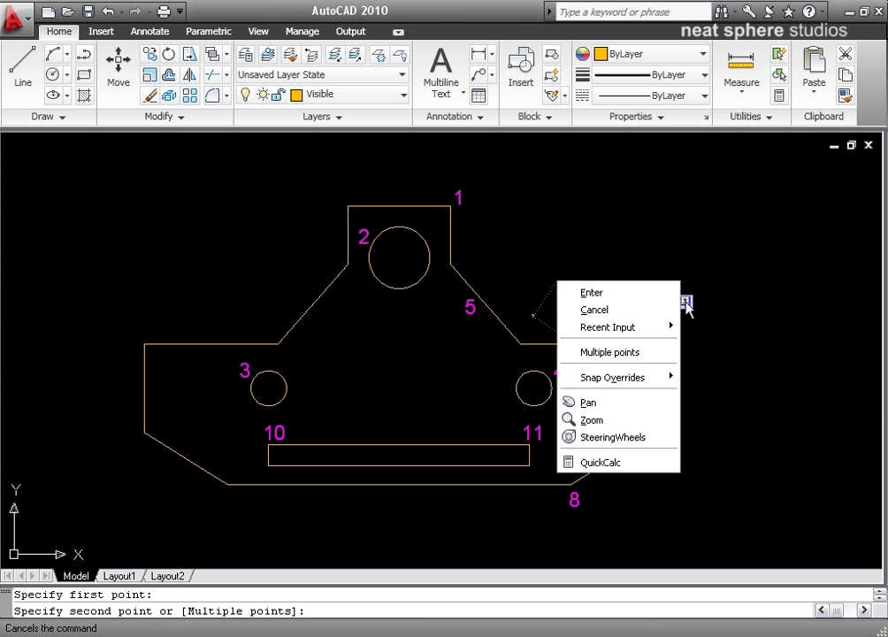
{"action": "left_click", "coordinate": [598, 354]}
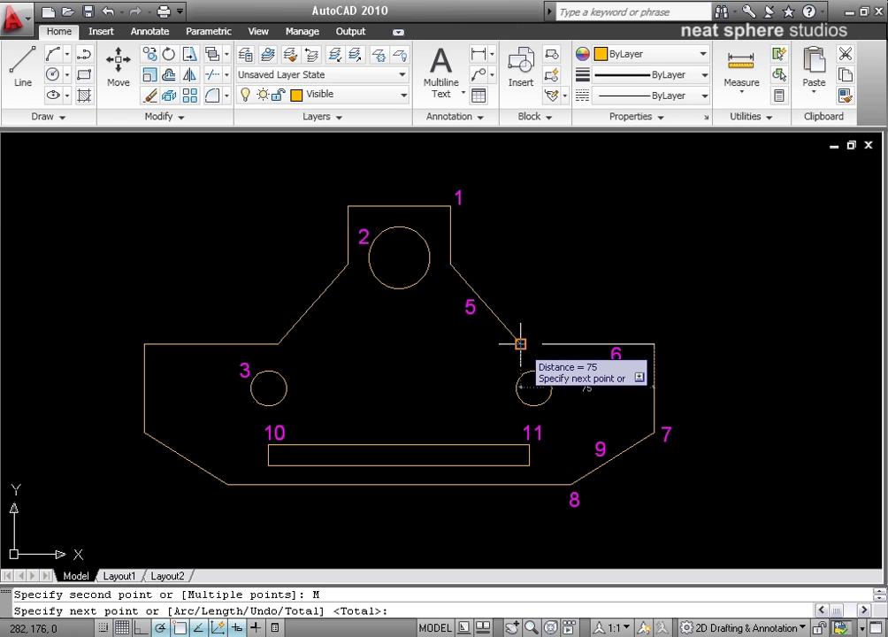
{"action": "left_click", "coordinate": [520, 343]}
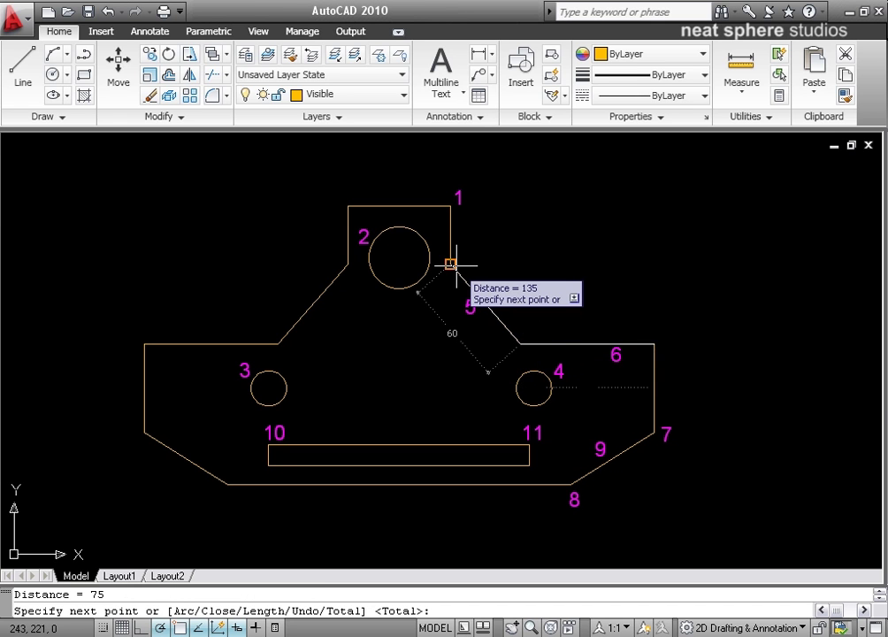
{"action": "left_click", "coordinate": [451, 263]}
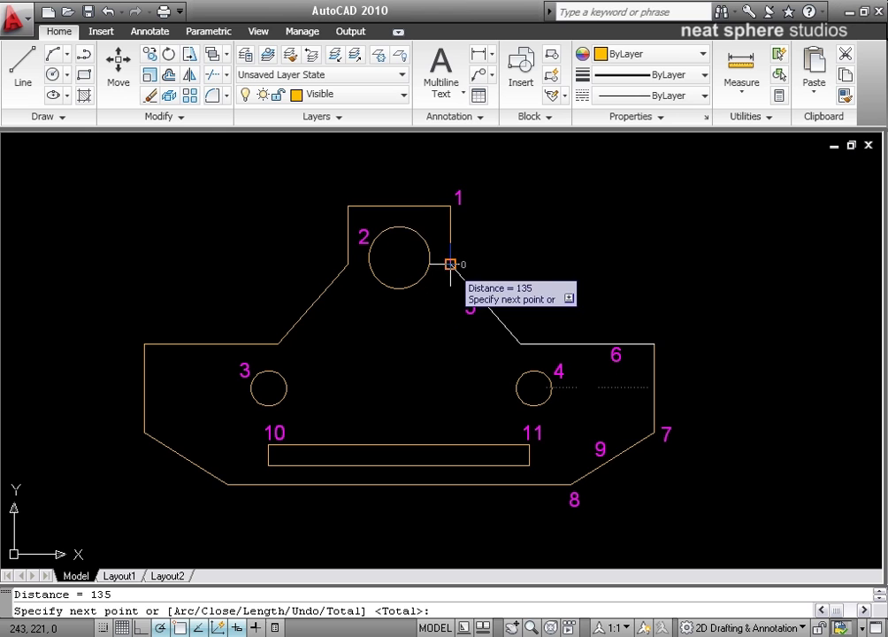
{"action": "left_click", "coordinate": [450, 206]}
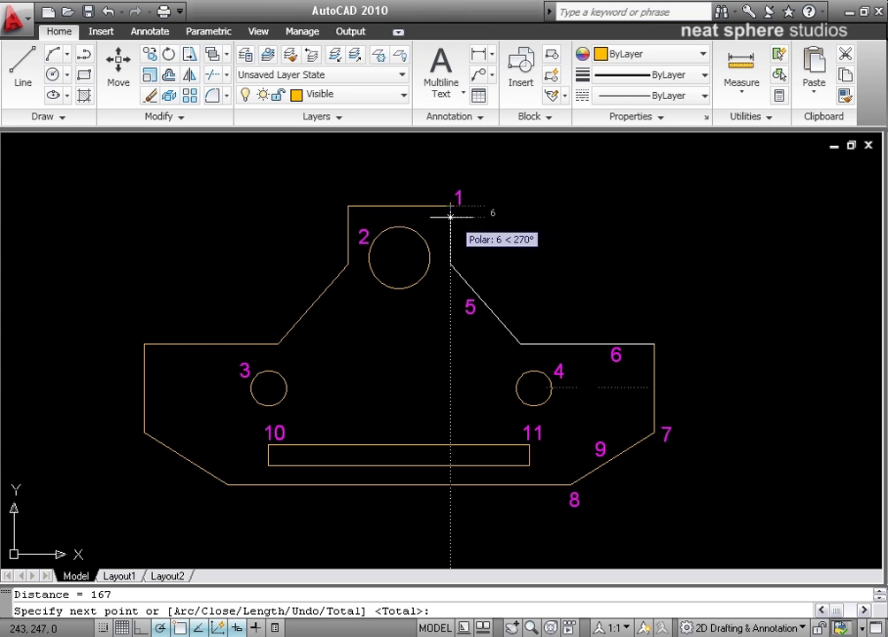
{"action": "key", "text": "Return"}
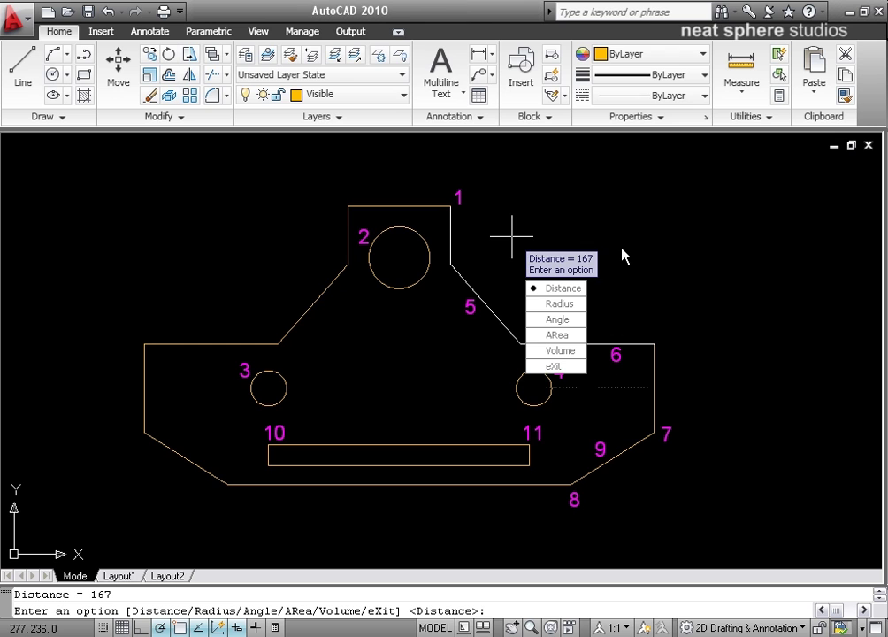
{"action": "key", "text": "Escape"}
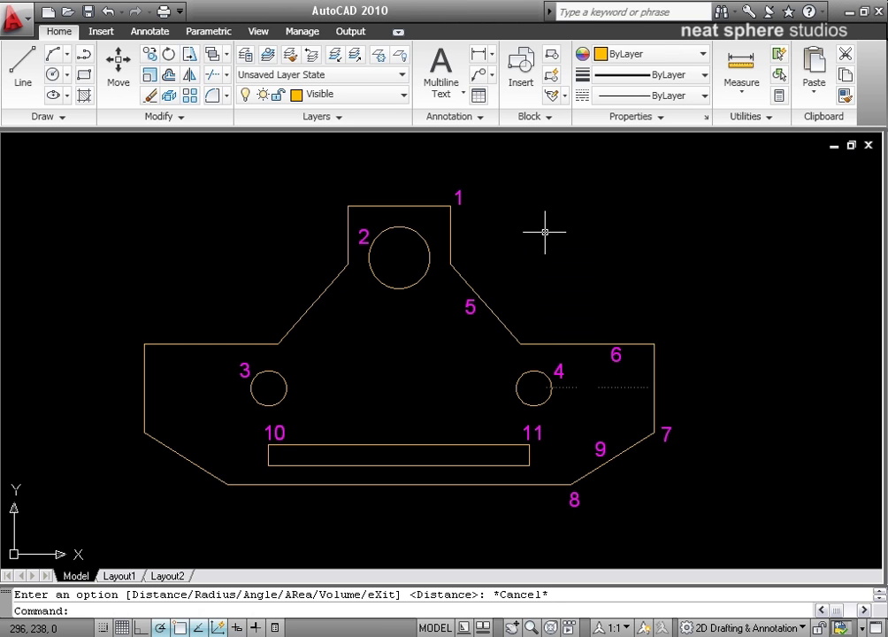
Measure the radius of the large circle labelled 2.
{"action": "left_click", "coordinate": [748, 94]}
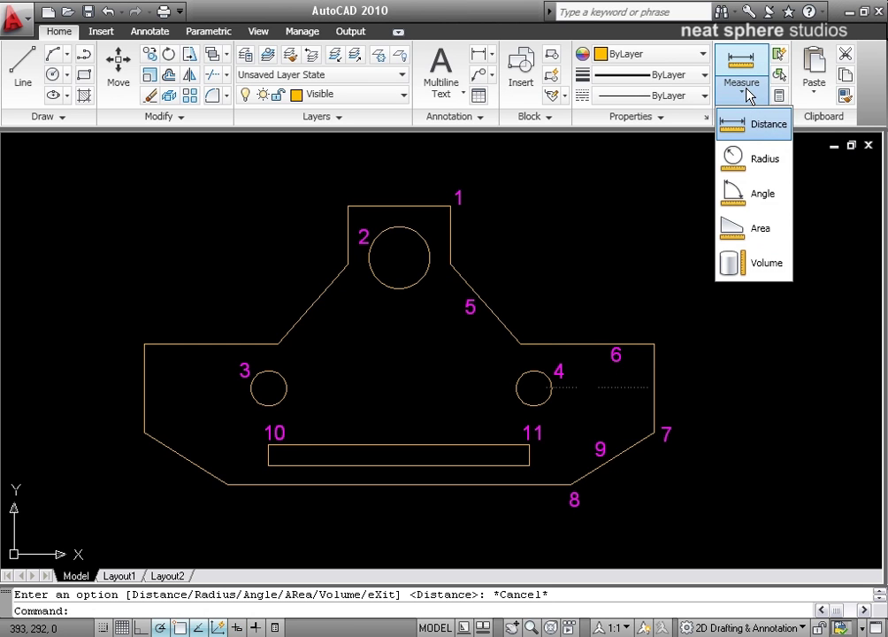
{"action": "left_click", "coordinate": [742, 161]}
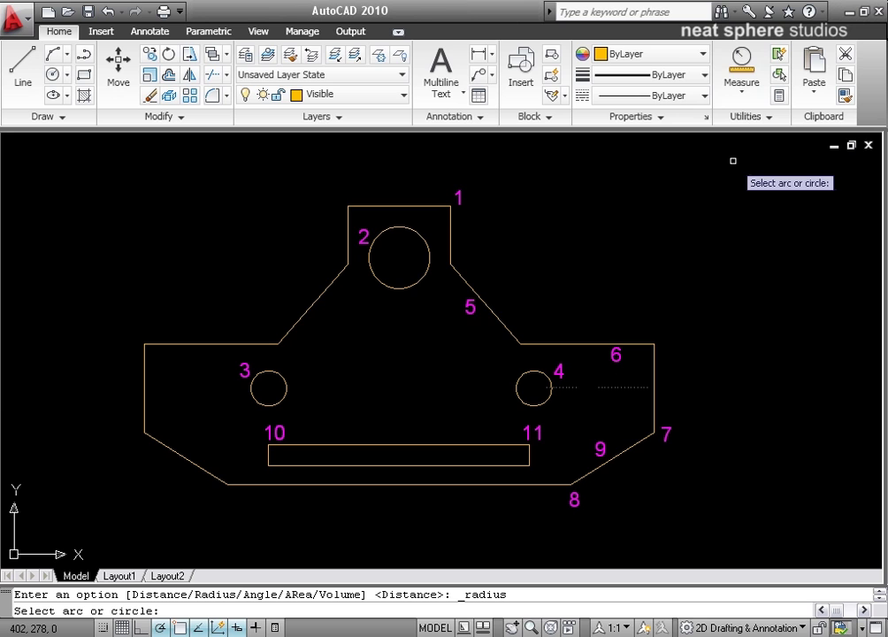
{"action": "left_click", "coordinate": [397, 289]}
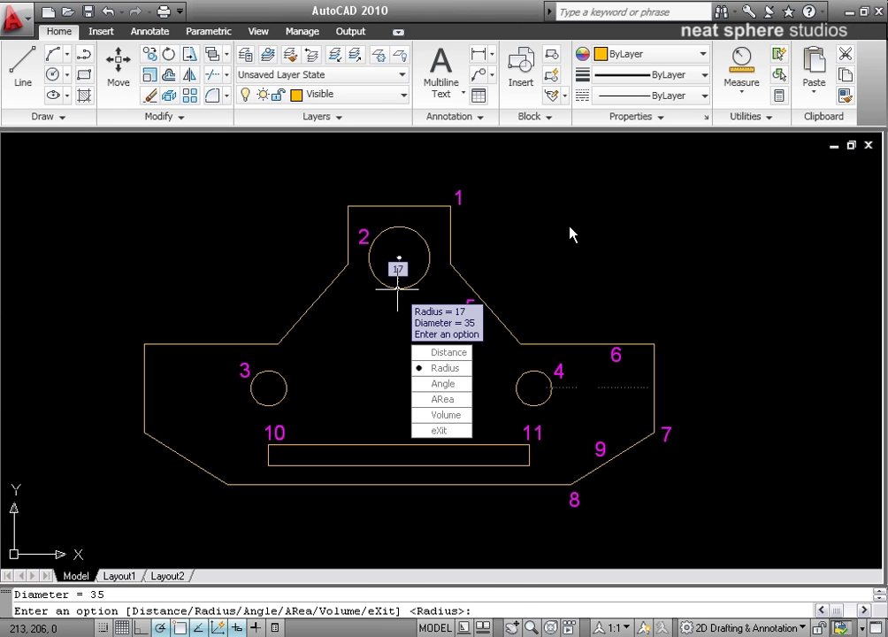
{"action": "key", "text": "Escape"}
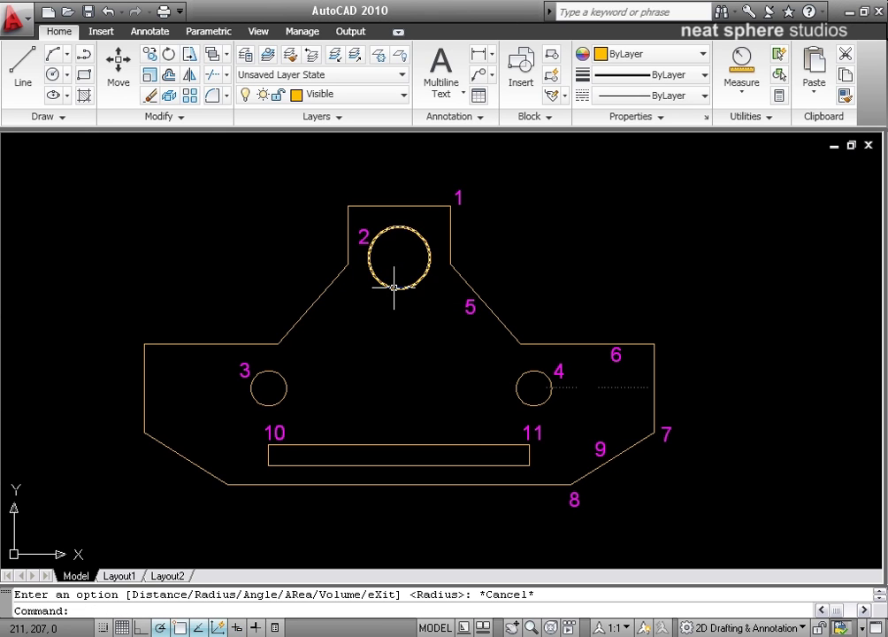
Measure the angle between horizontal edge 6 and sloped edge 5.
{"action": "left_click", "coordinate": [739, 95]}
{"action": "left_click", "coordinate": [760, 196]}
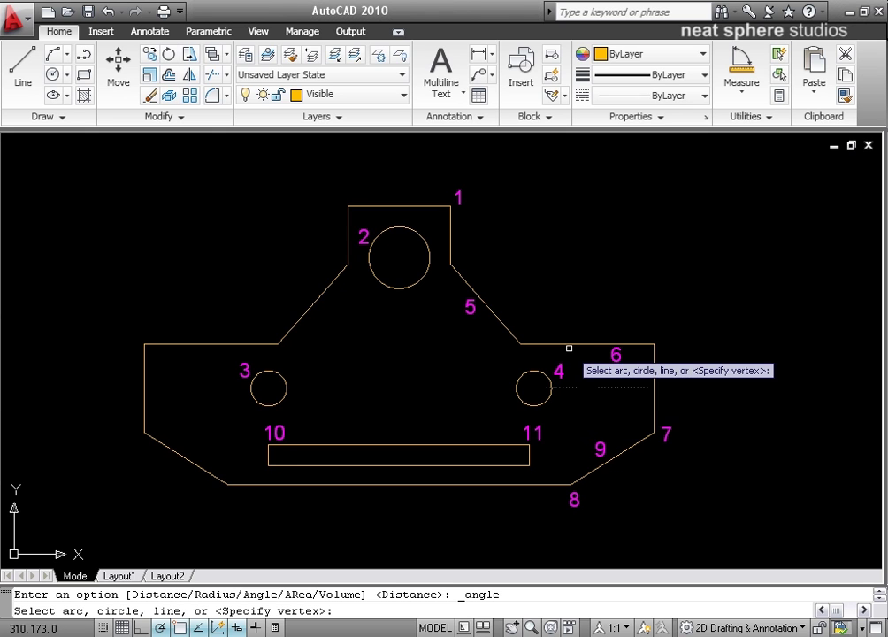
{"action": "left_click", "coordinate": [610, 344]}
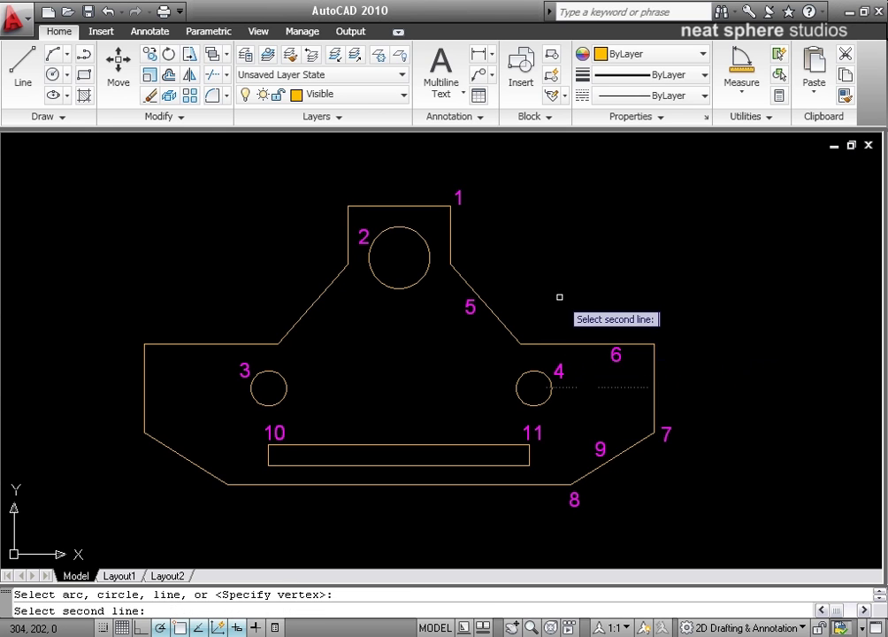
{"action": "left_click", "coordinate": [498, 316]}
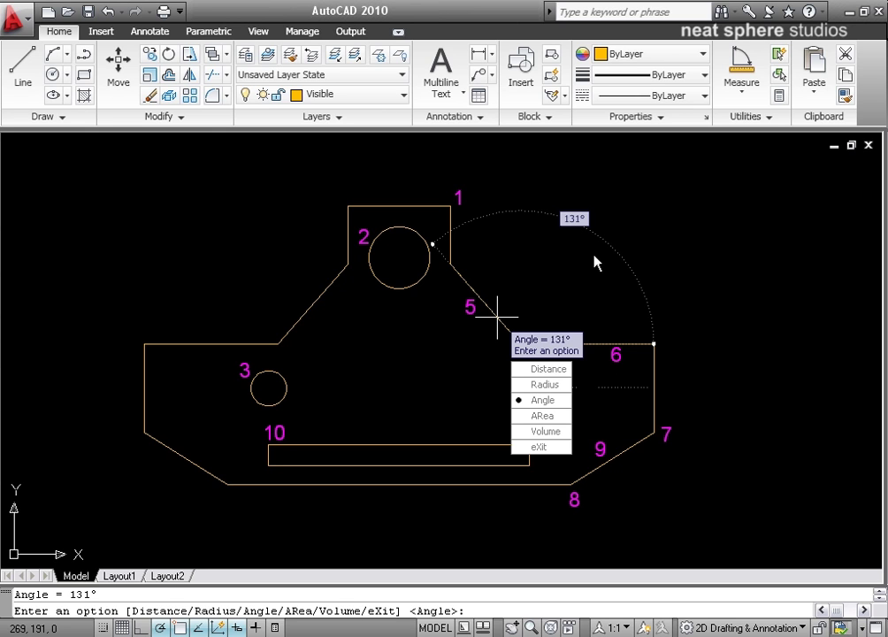
{"action": "key", "text": "Escape"}
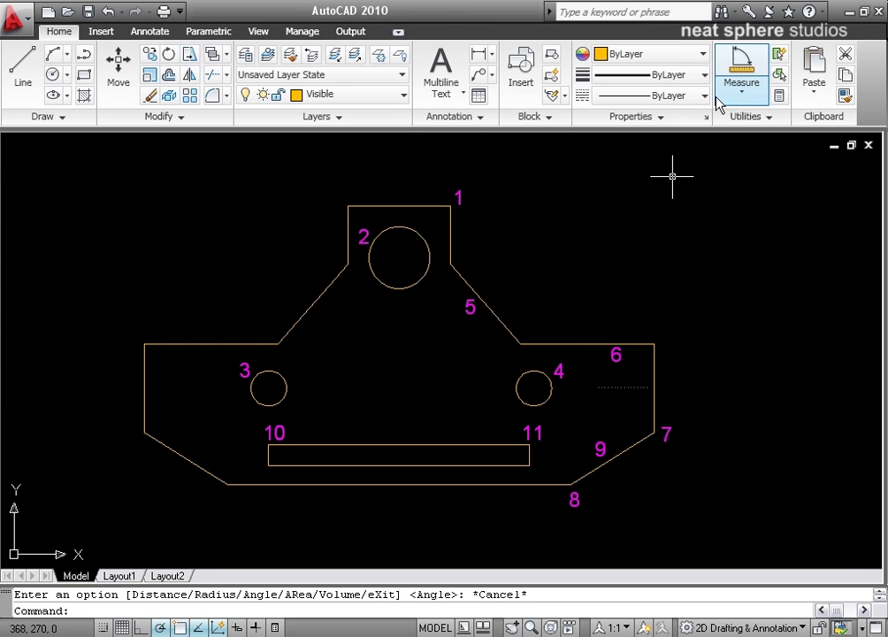
Measure the angle between the plate's upper-left sloped edge and the left shoulder's horizontal edge.
{"action": "left_click", "coordinate": [746, 84]}
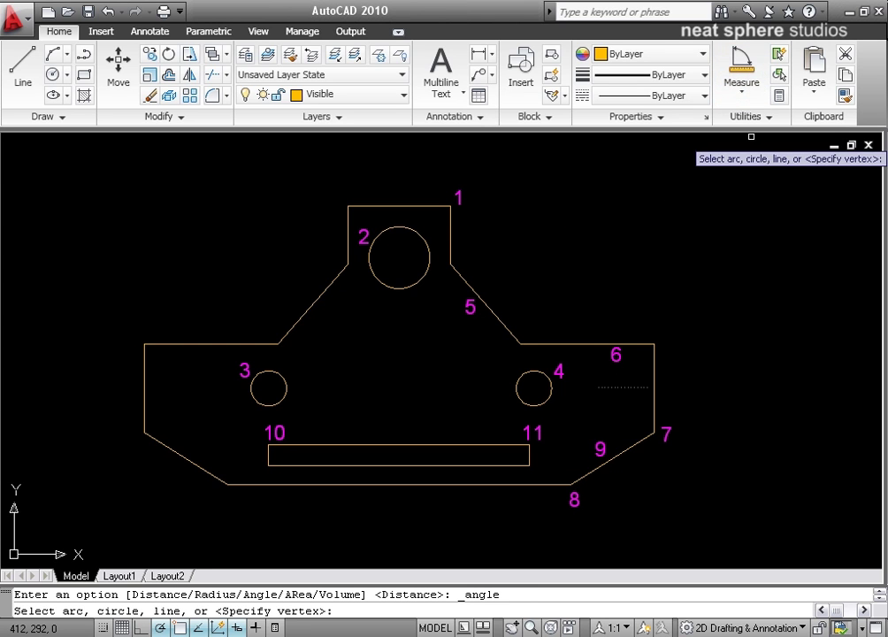
{"action": "left_click", "coordinate": [743, 99]}
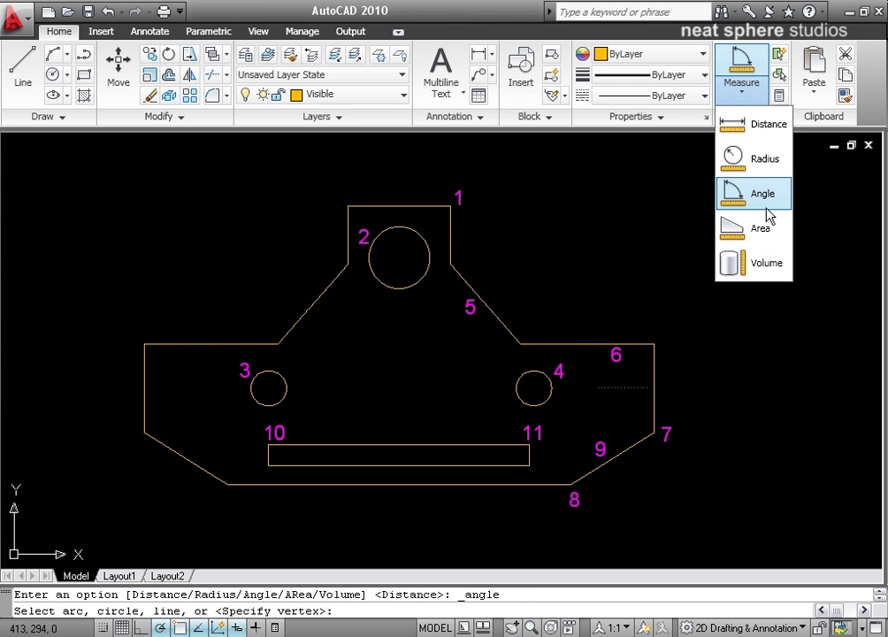
{"action": "left_click", "coordinate": [734, 195]}
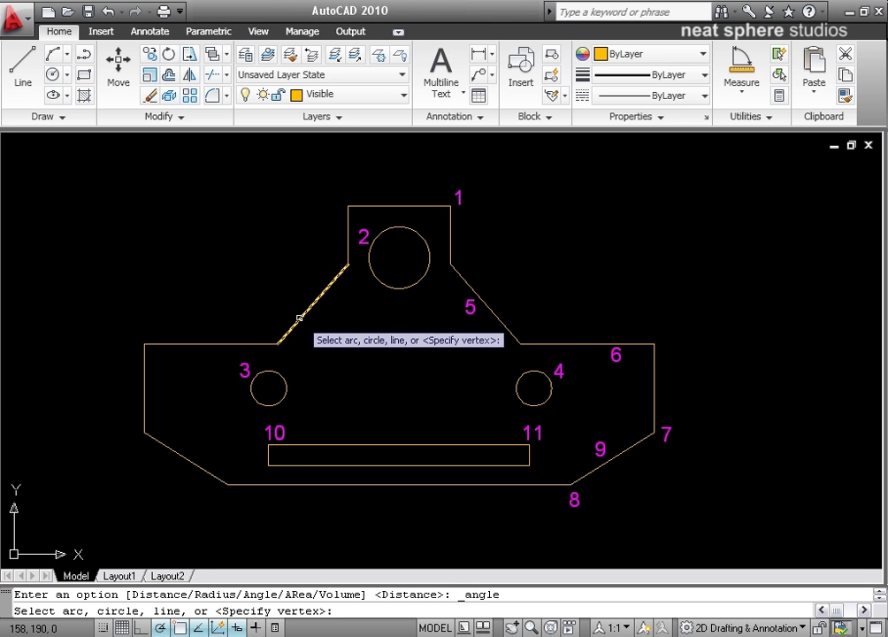
{"action": "left_click", "coordinate": [271, 343]}
{"action": "left_click", "coordinate": [274, 340]}
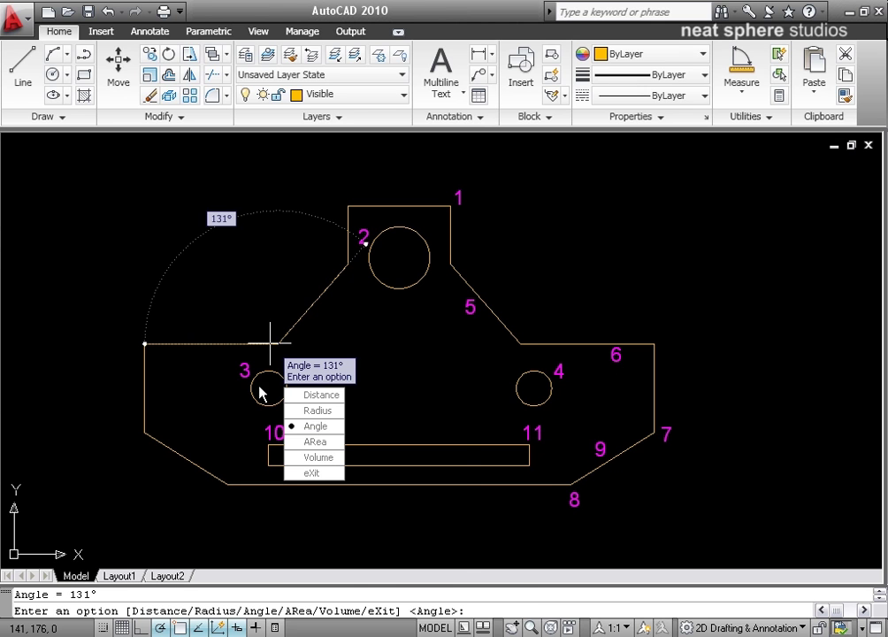
{"action": "key", "text": "Escape"}
{"action": "right_click", "coordinate": [255, 336]}
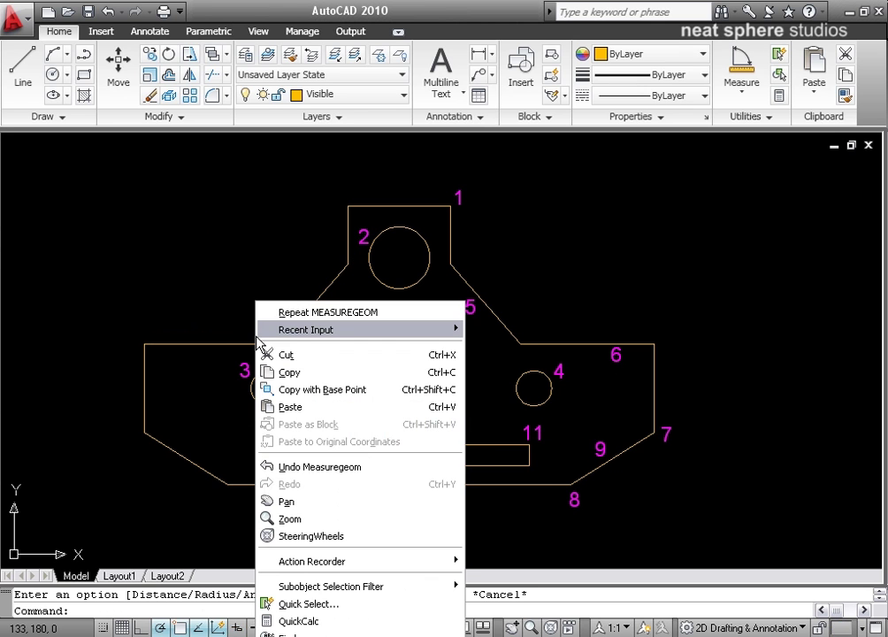
{"action": "left_click", "coordinate": [298, 317]}
{"action": "key", "text": "Escape"}
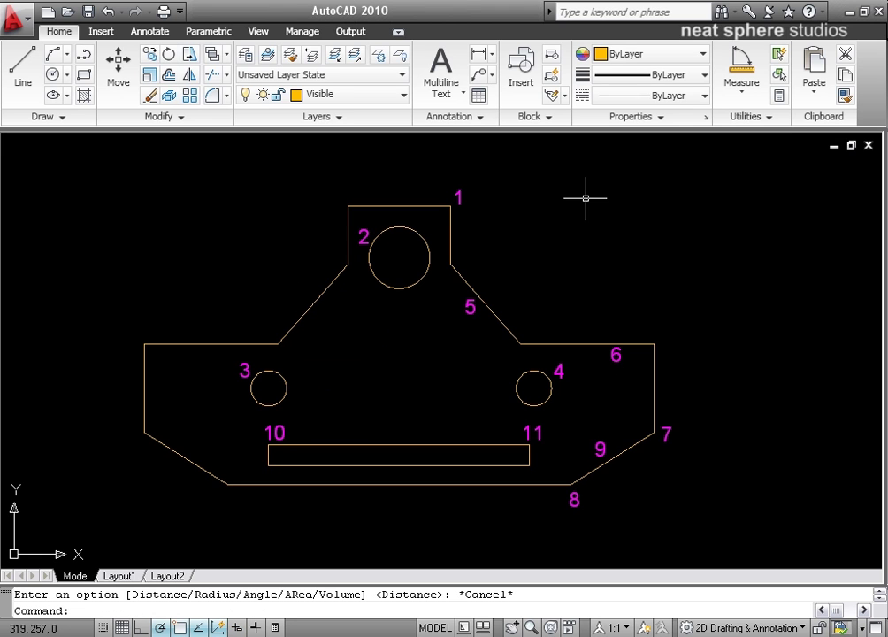
Measure the angle between the plate's left vertical edge and the lower-left sloped edge.
{"action": "left_click", "coordinate": [741, 88]}
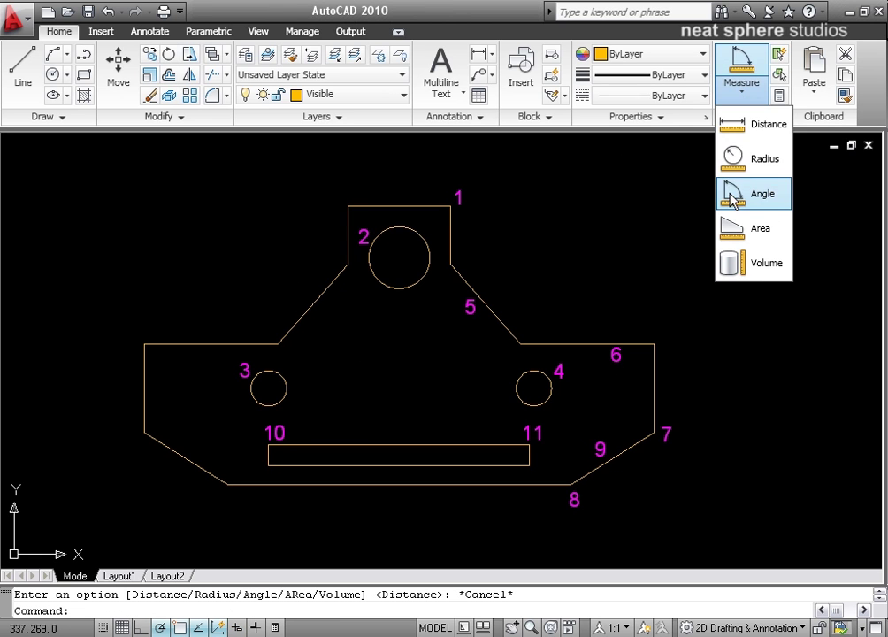
{"action": "left_click", "coordinate": [761, 192]}
{"action": "left_click", "coordinate": [145, 398]}
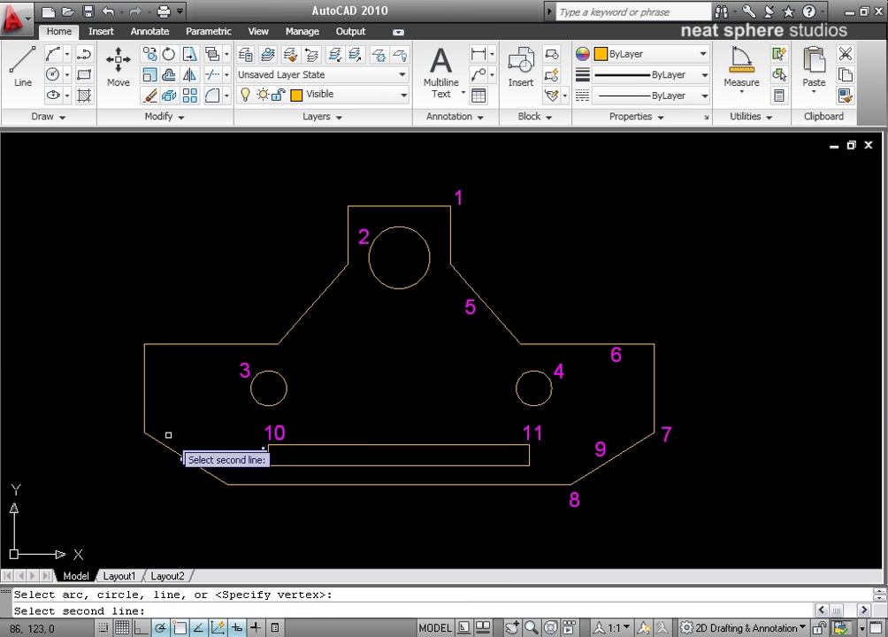
{"action": "left_click", "coordinate": [179, 455]}
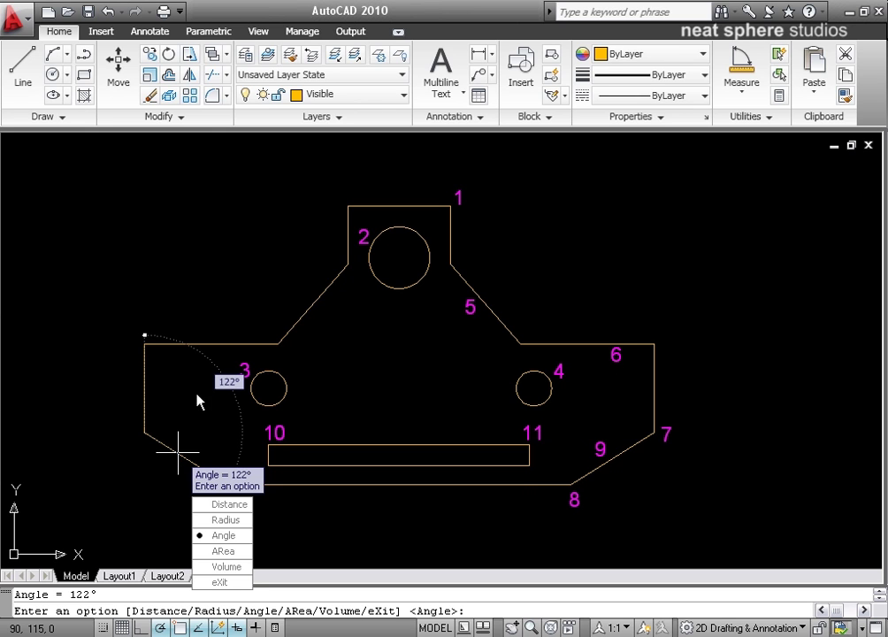
{"action": "key", "text": "Escape"}
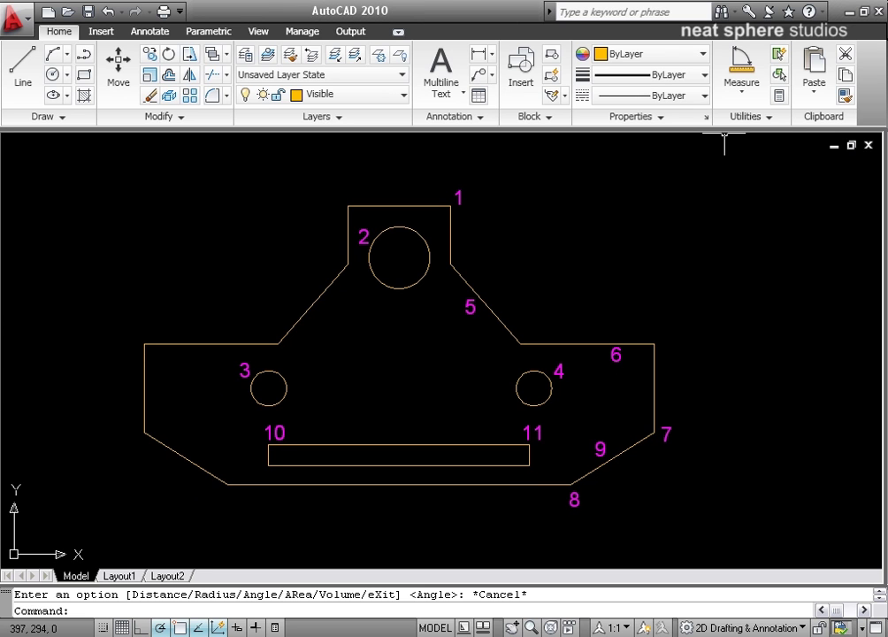
Measure the area and perimeter of the narrow rectangle between labels 10 and 11, using the Object option.
{"action": "left_click", "coordinate": [743, 86]}
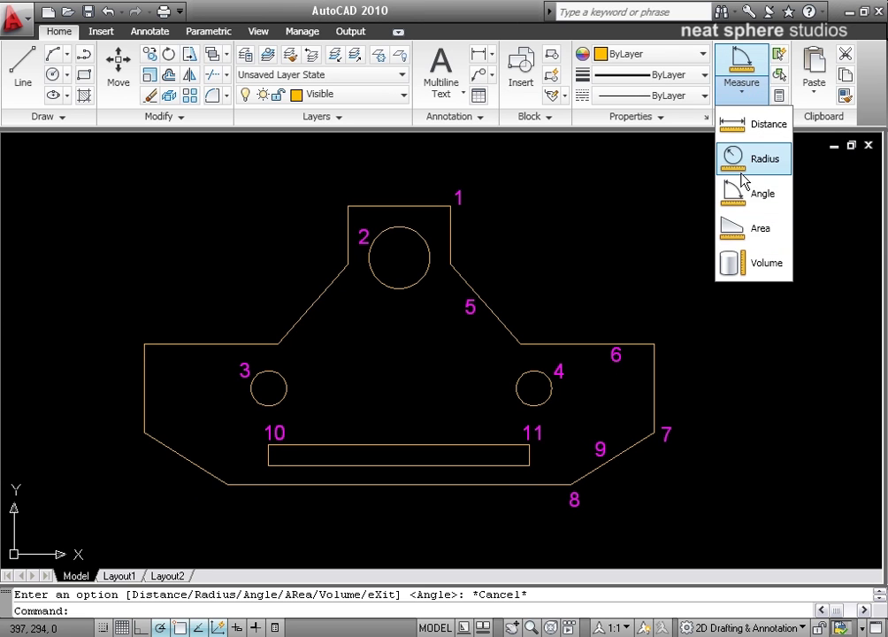
{"action": "left_click", "coordinate": [747, 228]}
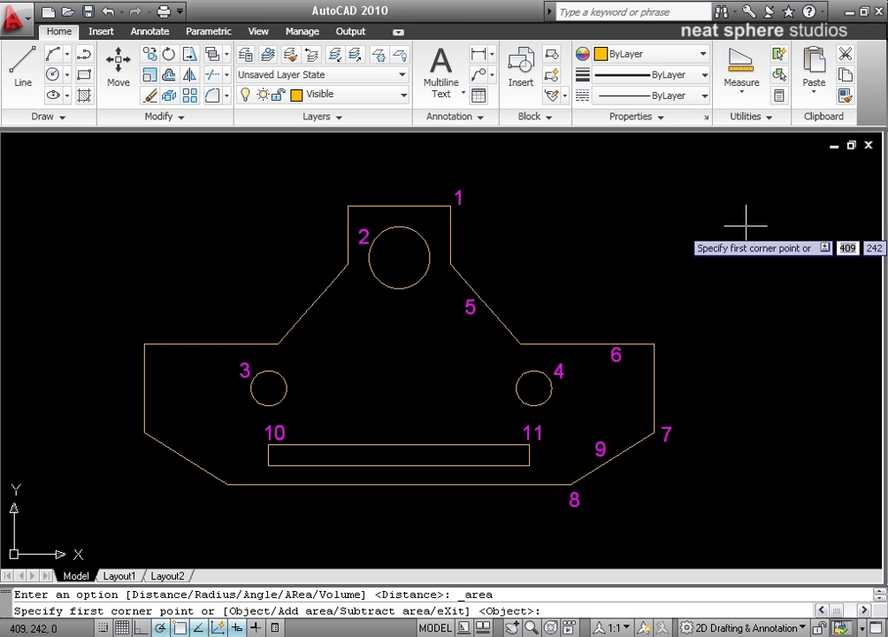
{"action": "right_click", "coordinate": [581, 258]}
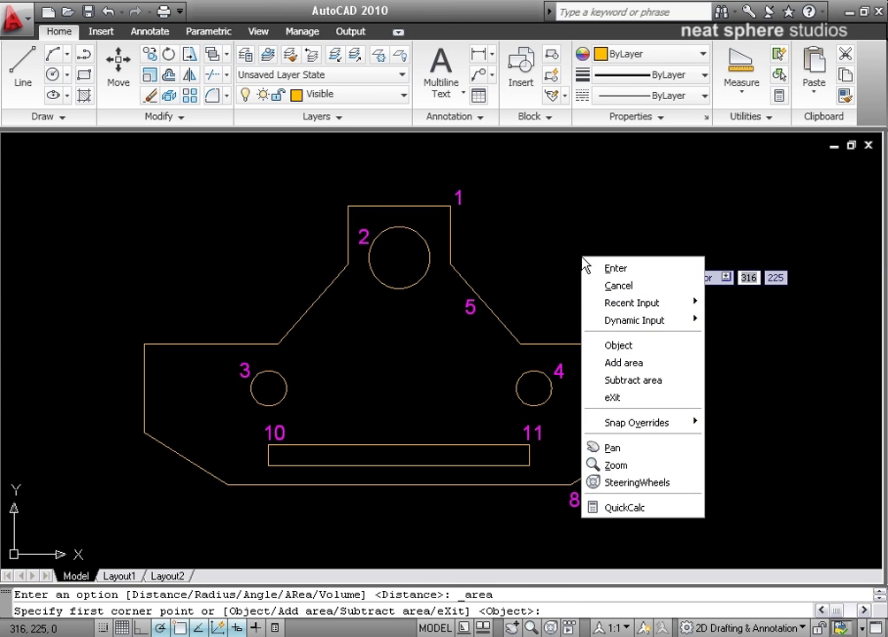
{"action": "left_click", "coordinate": [616, 346]}
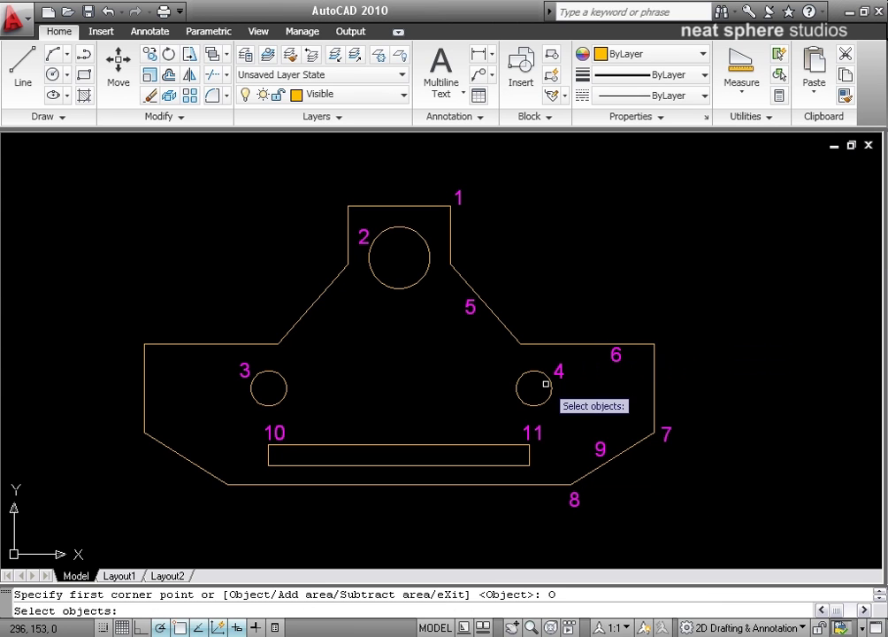
{"action": "left_click", "coordinate": [529, 457]}
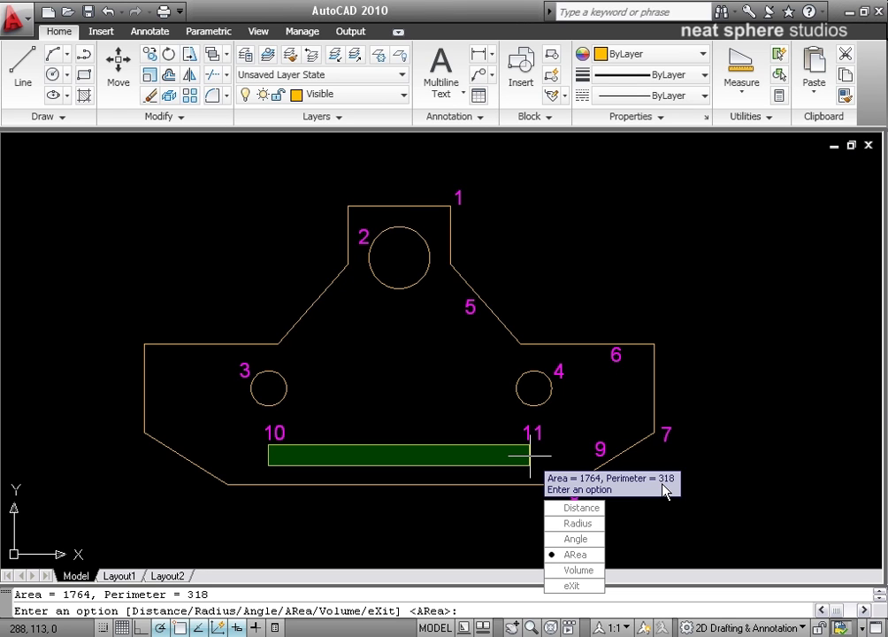
{"action": "key", "text": "Escape"}
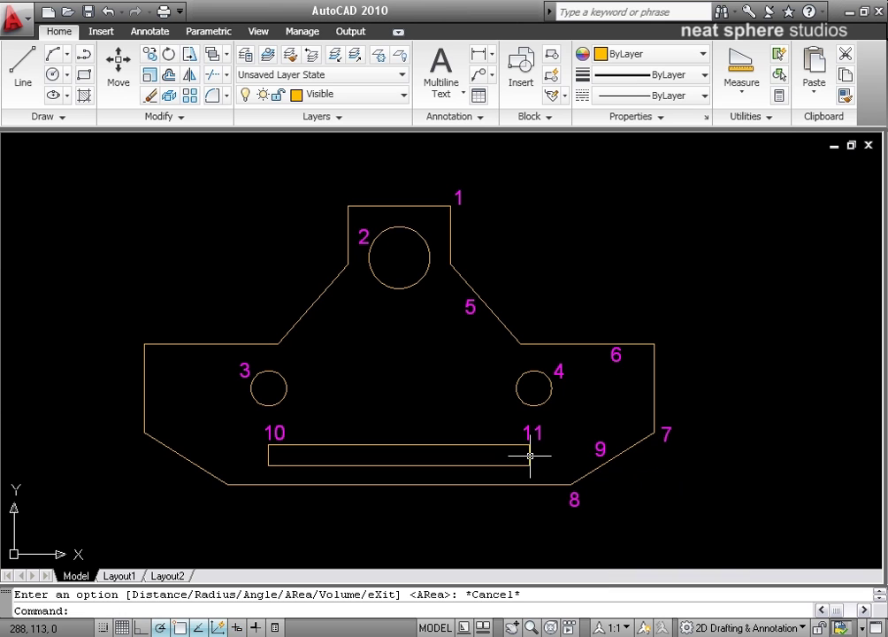
Measure the area enclosed by the plate's outer outline by picking all its corners, starting at the upper-right corner of edge 6.
{"action": "left_click", "coordinate": [740, 85]}
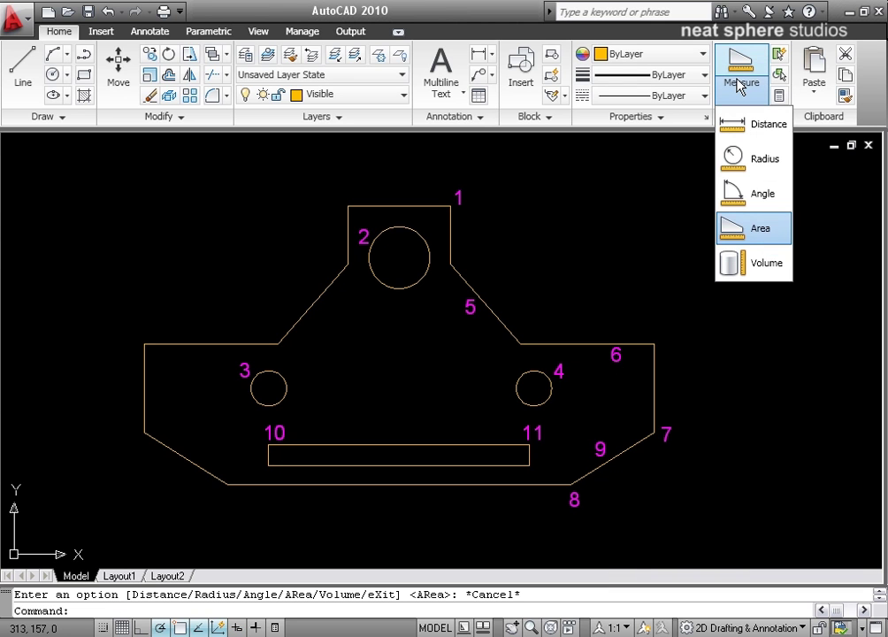
{"action": "left_click", "coordinate": [756, 229]}
{"action": "left_click", "coordinate": [655, 343]}
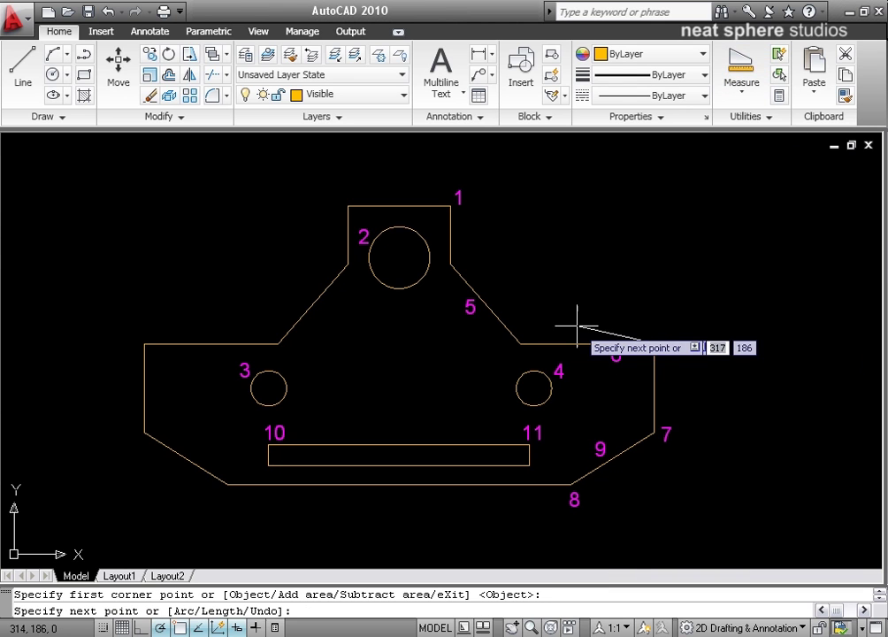
{"action": "left_click", "coordinate": [520, 344]}
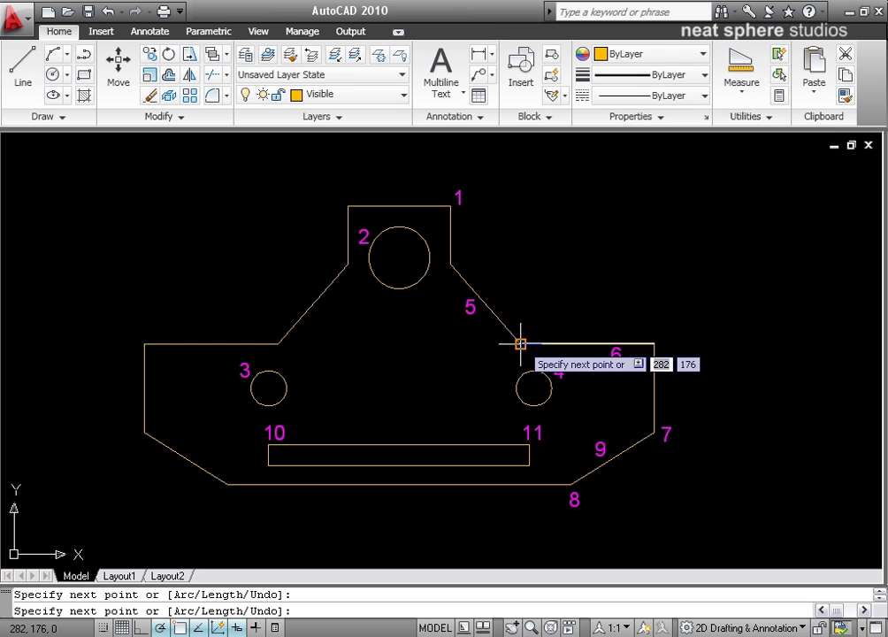
{"action": "left_click", "coordinate": [451, 264]}
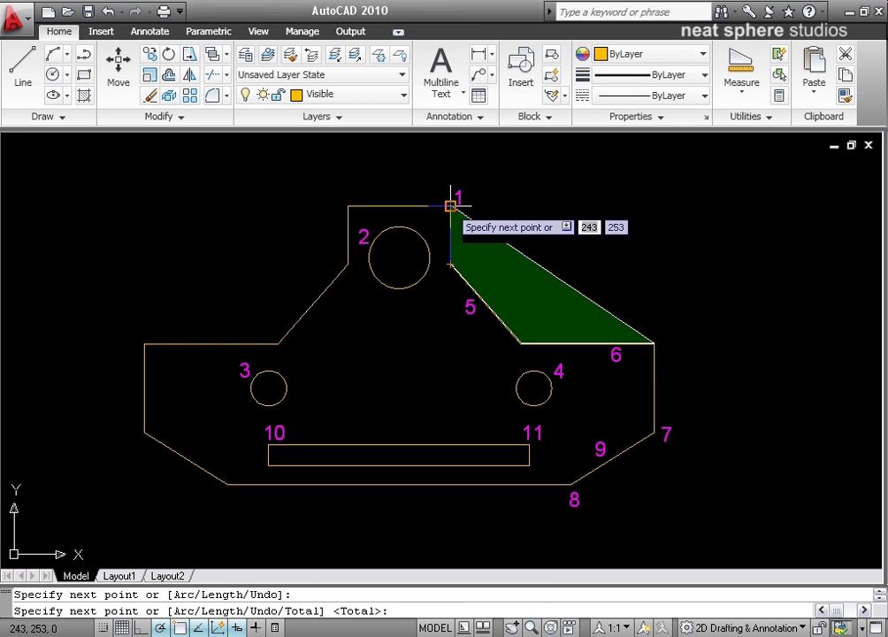
{"action": "left_click", "coordinate": [451, 206]}
{"action": "left_click", "coordinate": [347, 206]}
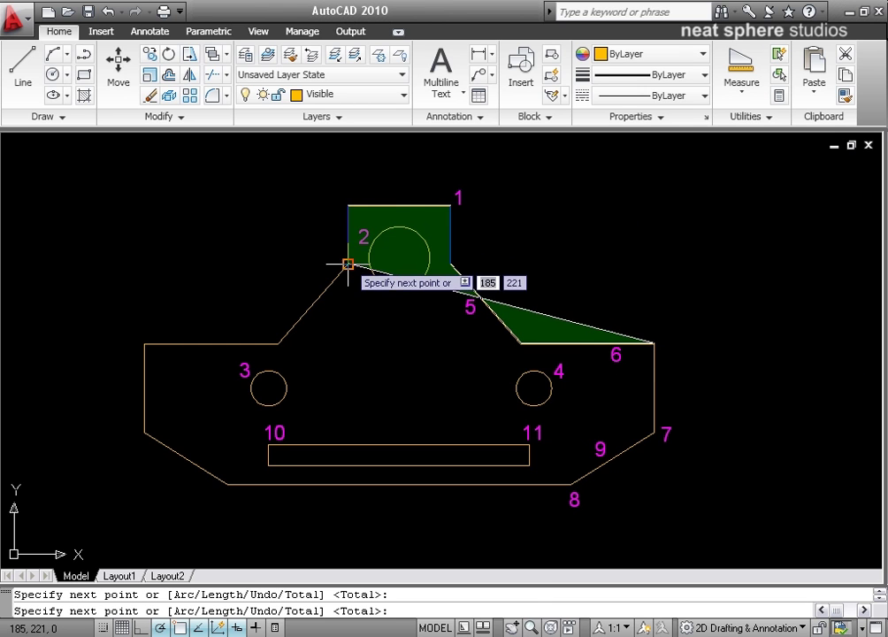
{"action": "left_click", "coordinate": [347, 263]}
{"action": "left_click", "coordinate": [277, 343]}
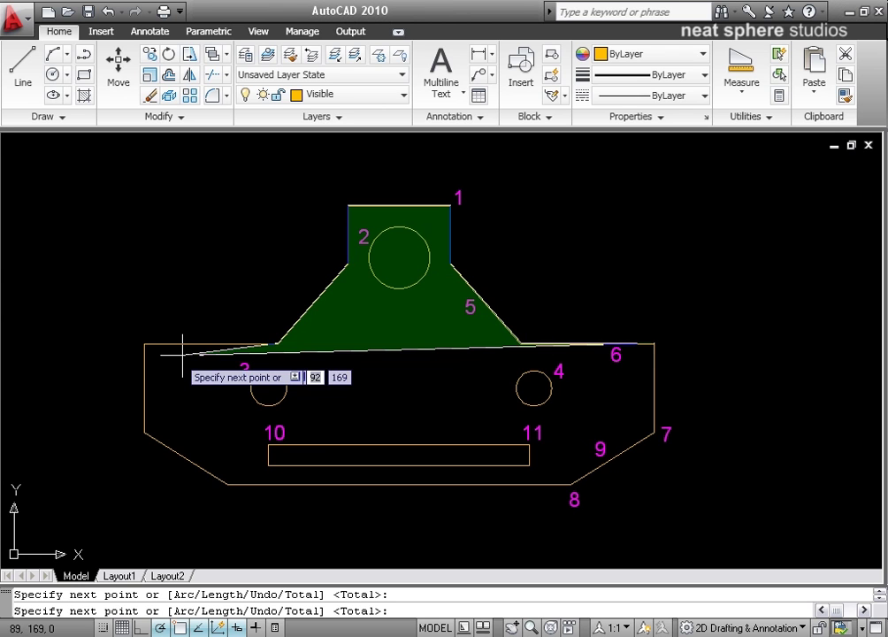
{"action": "left_click", "coordinate": [144, 343]}
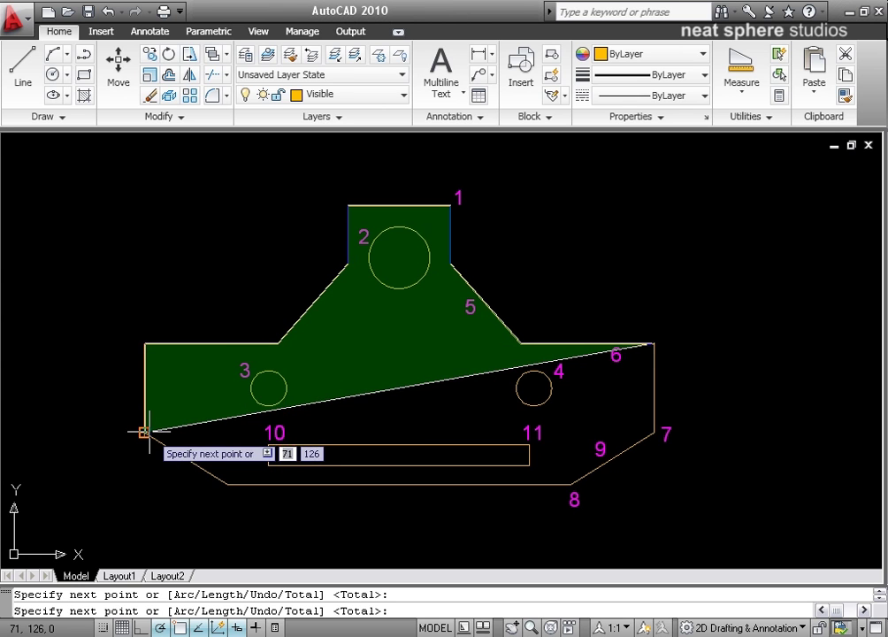
{"action": "left_click", "coordinate": [144, 432]}
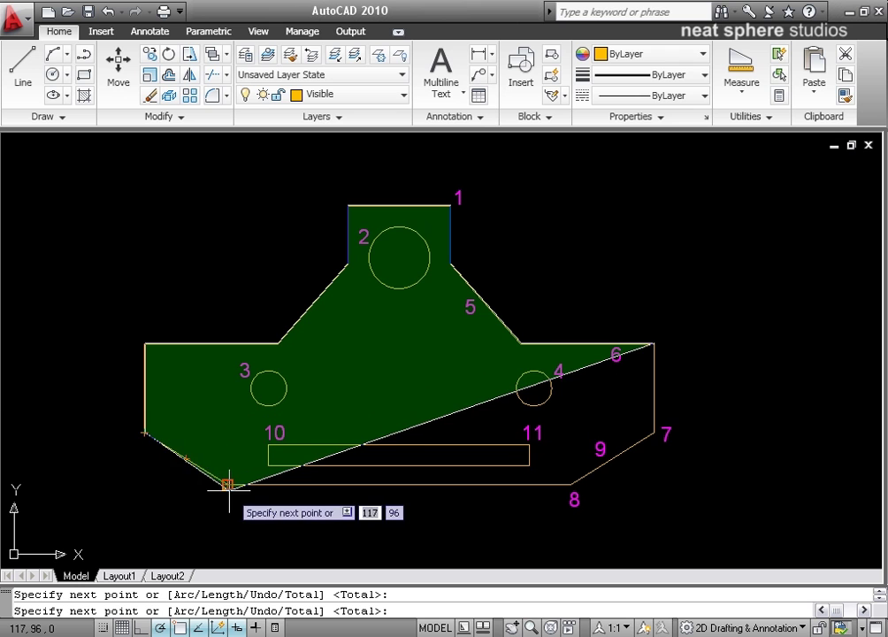
{"action": "left_click", "coordinate": [228, 484]}
{"action": "left_click", "coordinate": [570, 484]}
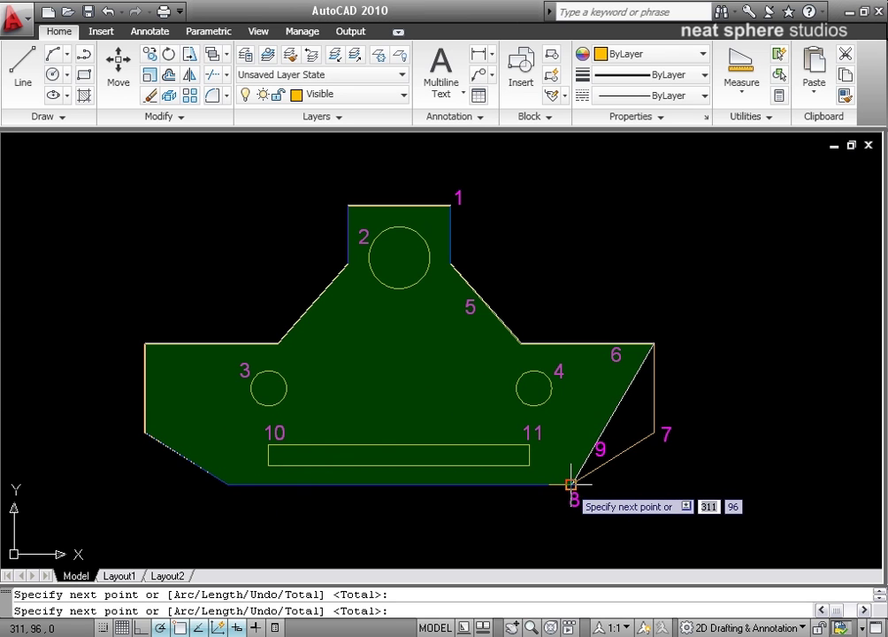
{"action": "left_click", "coordinate": [654, 434]}
{"action": "key", "text": "Return"}
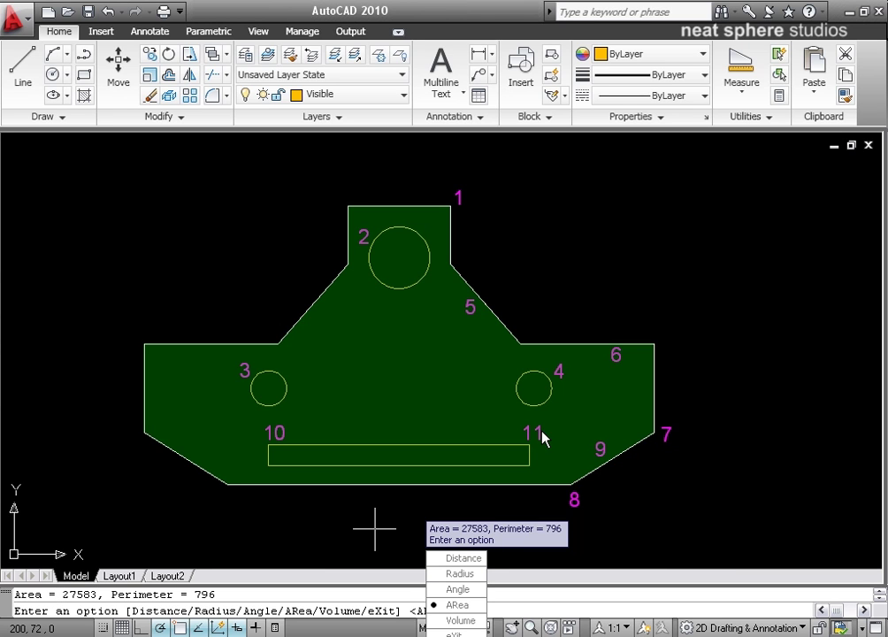
{"action": "right_click", "coordinate": [601, 260]}
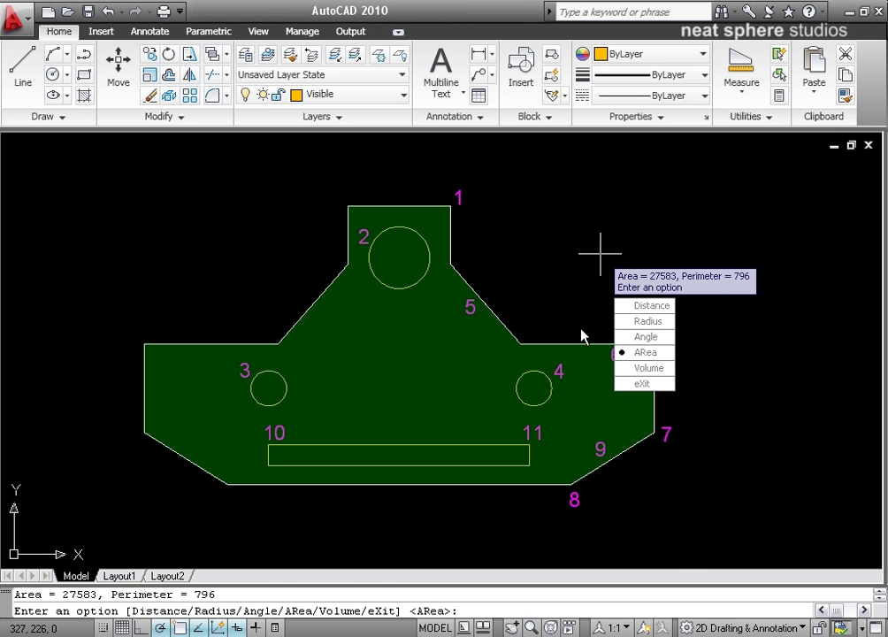
{"action": "key", "text": "Escape"}
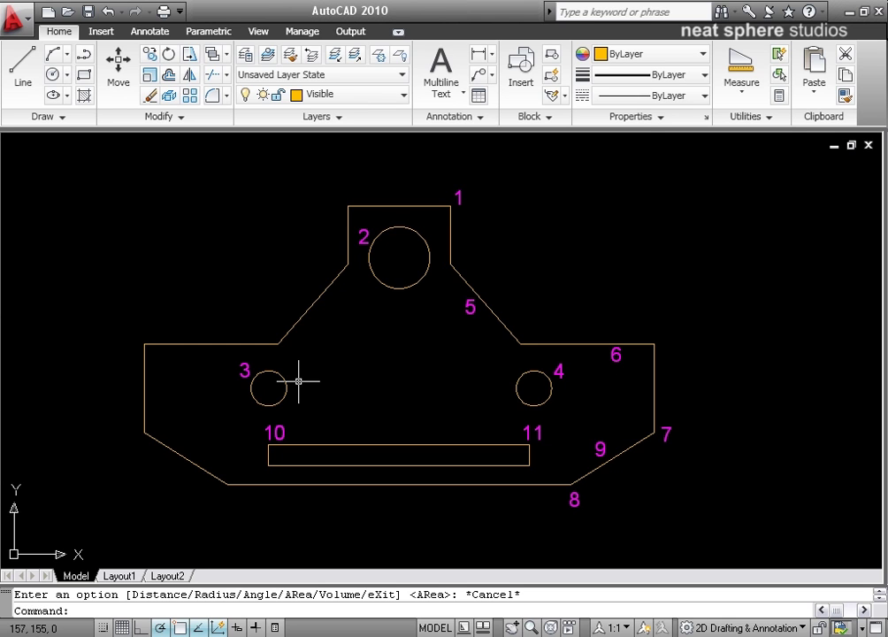
Measure the length of the plate's top horizontal edge, from corner 1 to the opposite corner.
{"action": "left_click", "coordinate": [756, 92]}
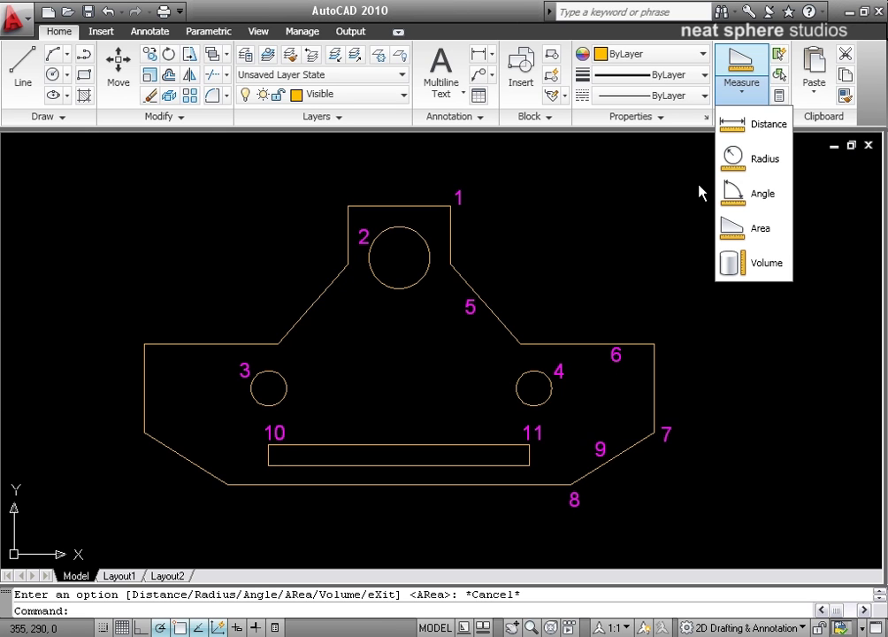
{"action": "left_click", "coordinate": [732, 125]}
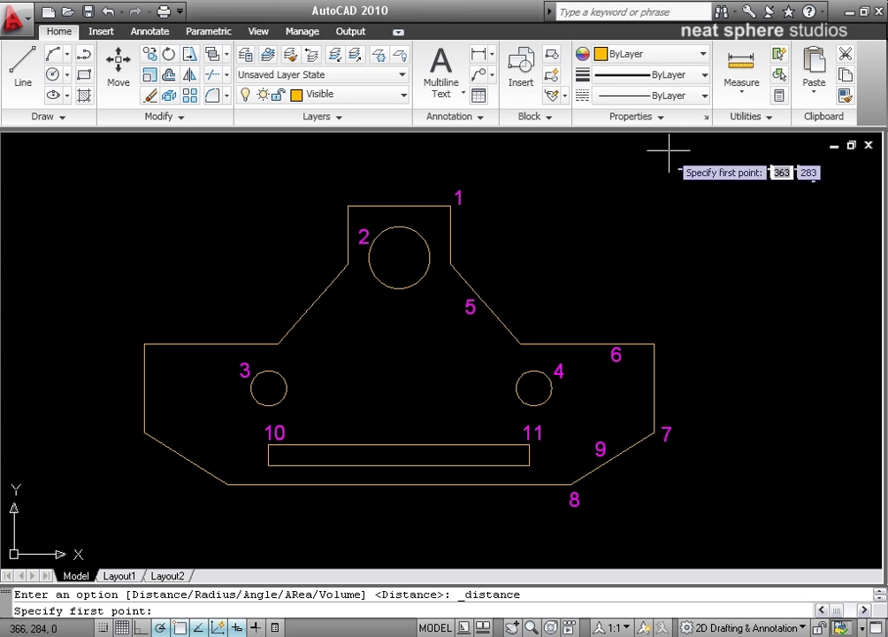
{"action": "left_click", "coordinate": [450, 206]}
{"action": "left_click", "coordinate": [348, 206]}
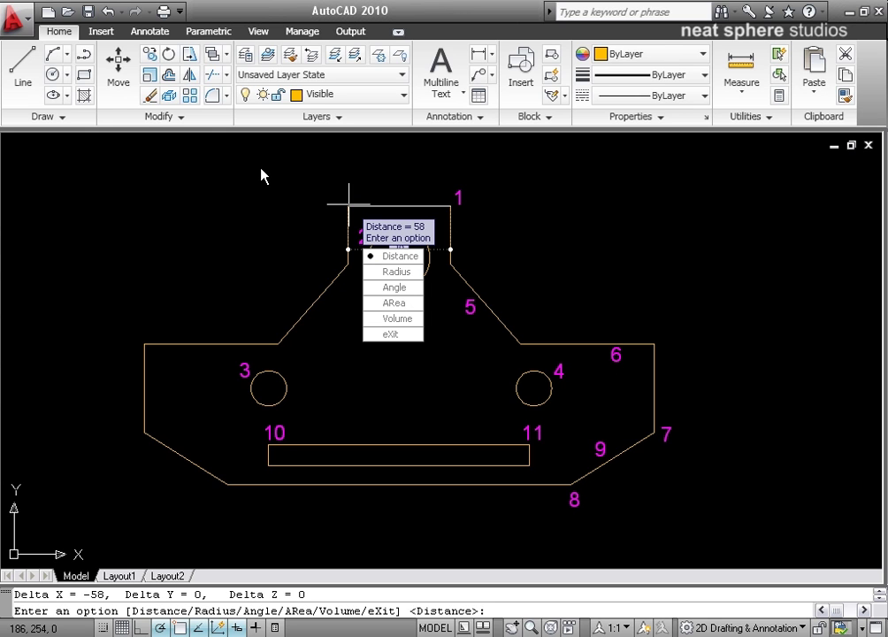
{"action": "key", "text": "Escape"}
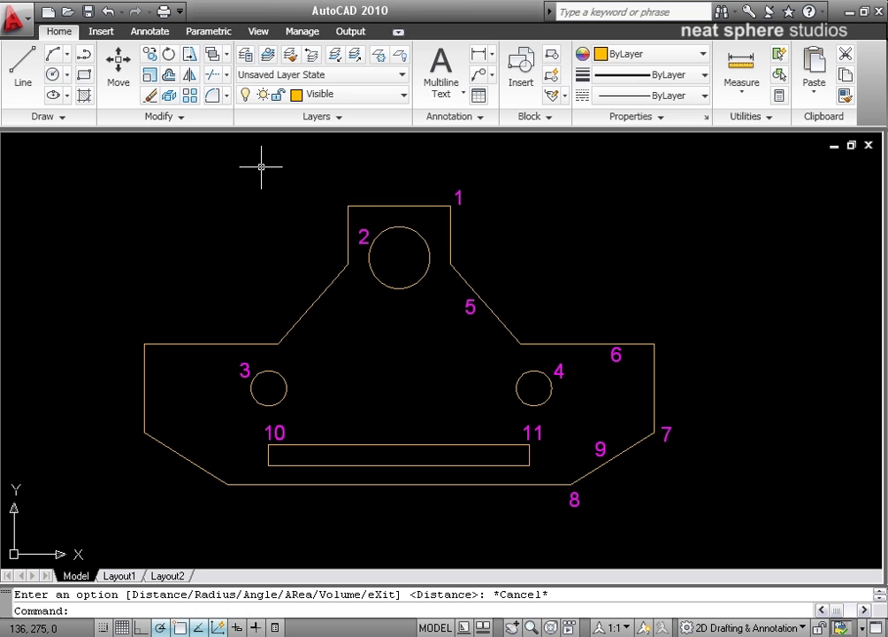